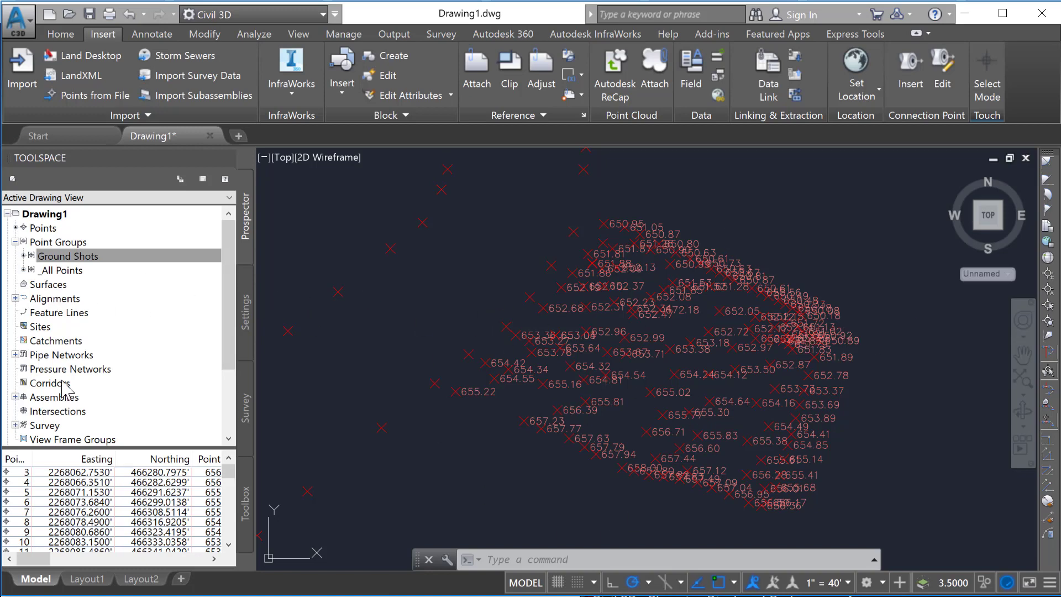
Step: Select the Surfaces collection in the Prospector tree
click(213, 227)
click(53, 284)
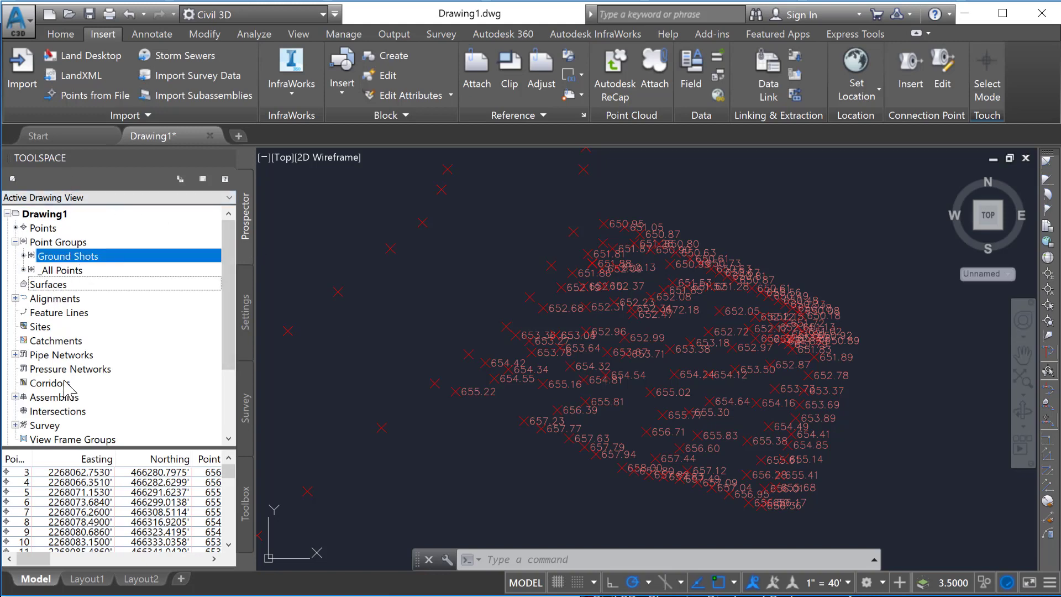
Step: Create a new TIN surface named 'ParkingLot' from the Surfaces context menu
right_click(55, 284)
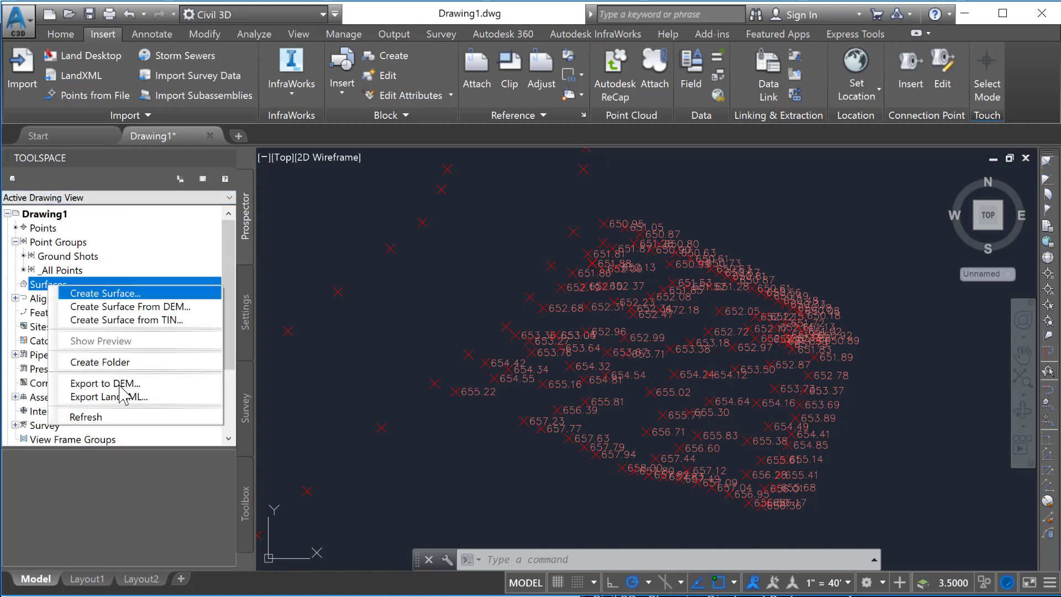
click(93, 294)
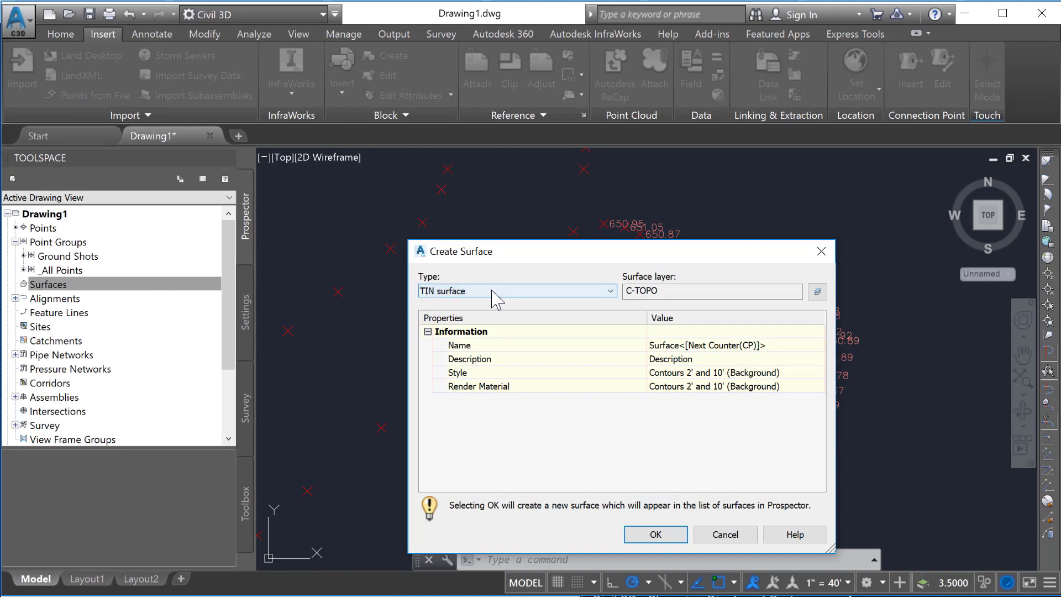
click(683, 347)
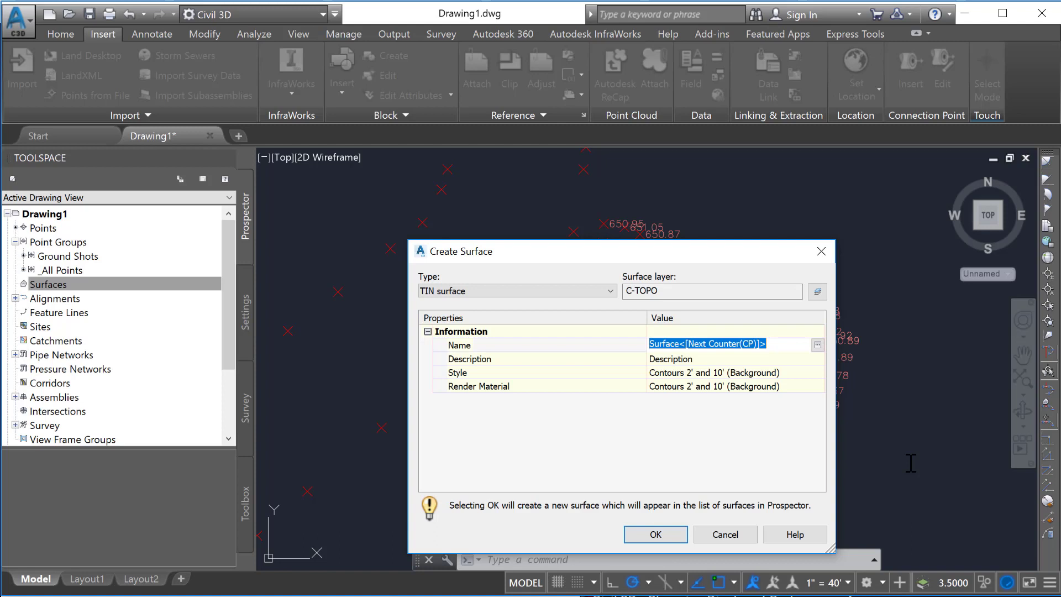
text(ParkingLot)
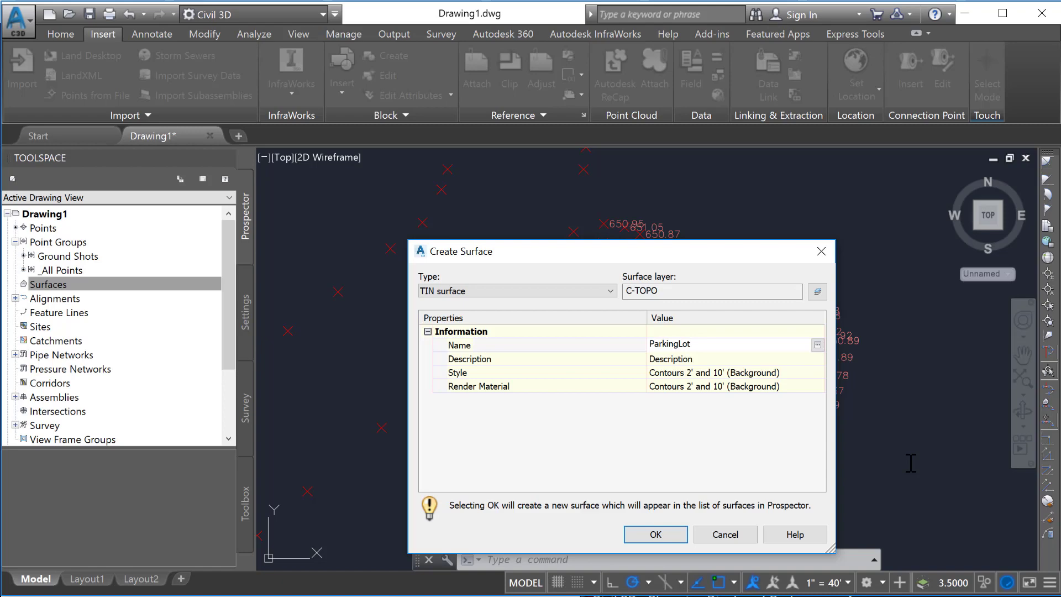
click(676, 535)
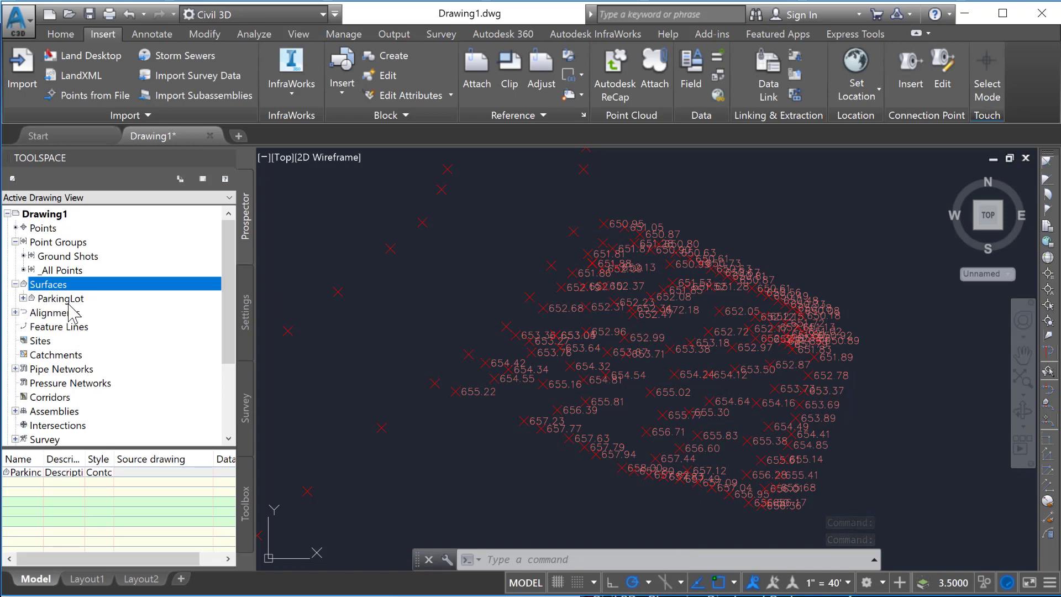
Step: Expand ParkingLot's Definition and select its Point Groups item
click(23, 298)
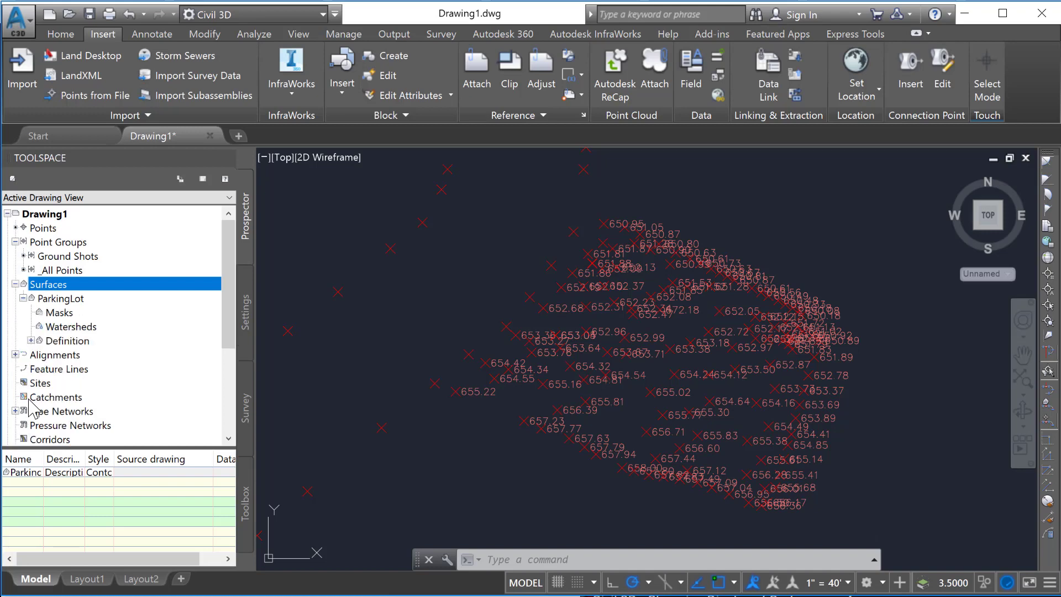
click(31, 341)
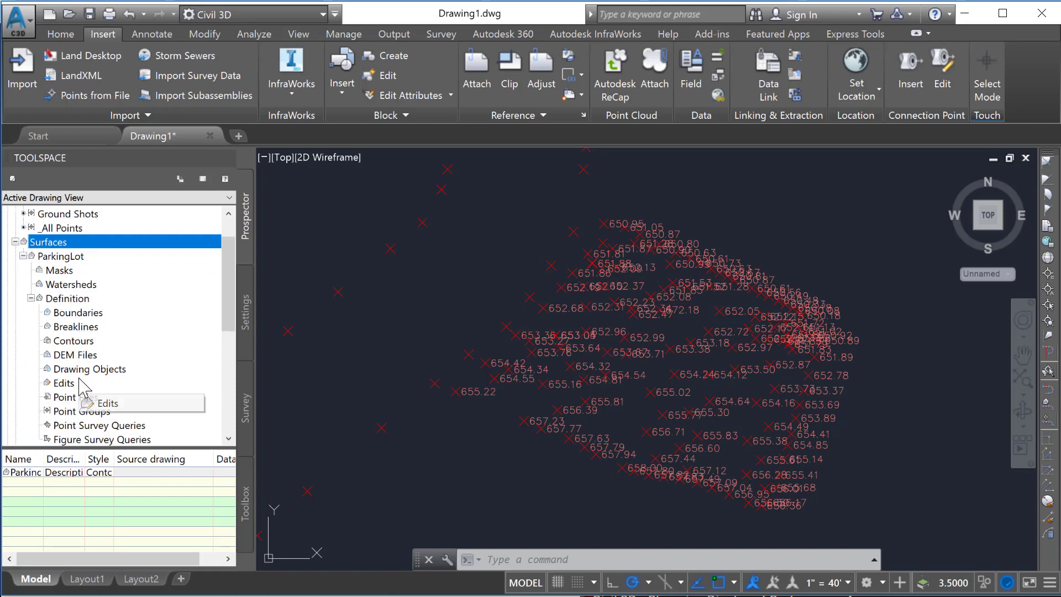
scroll(79, 383, down, 1)
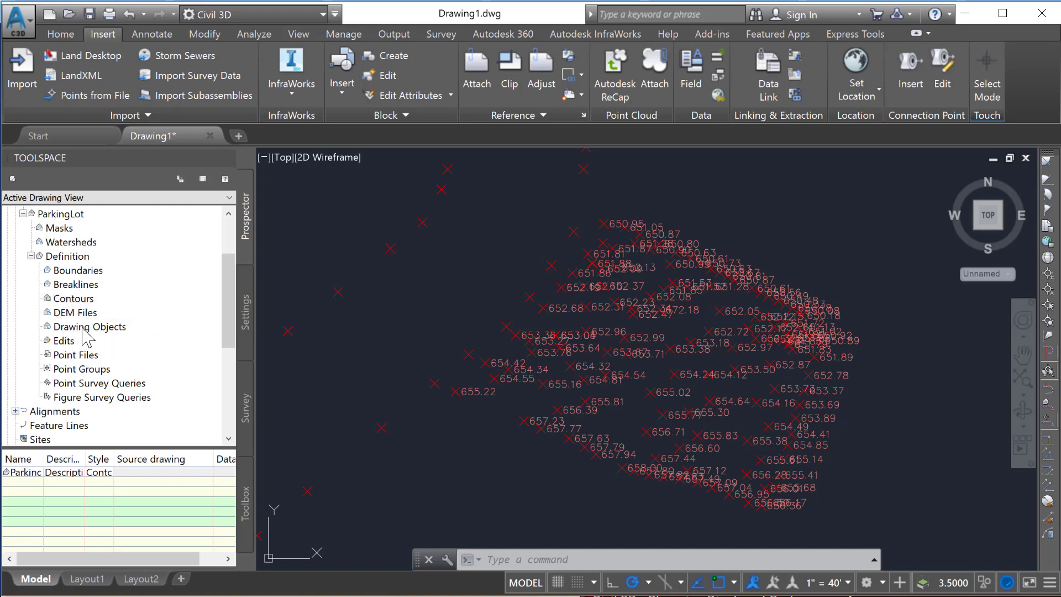
click(83, 370)
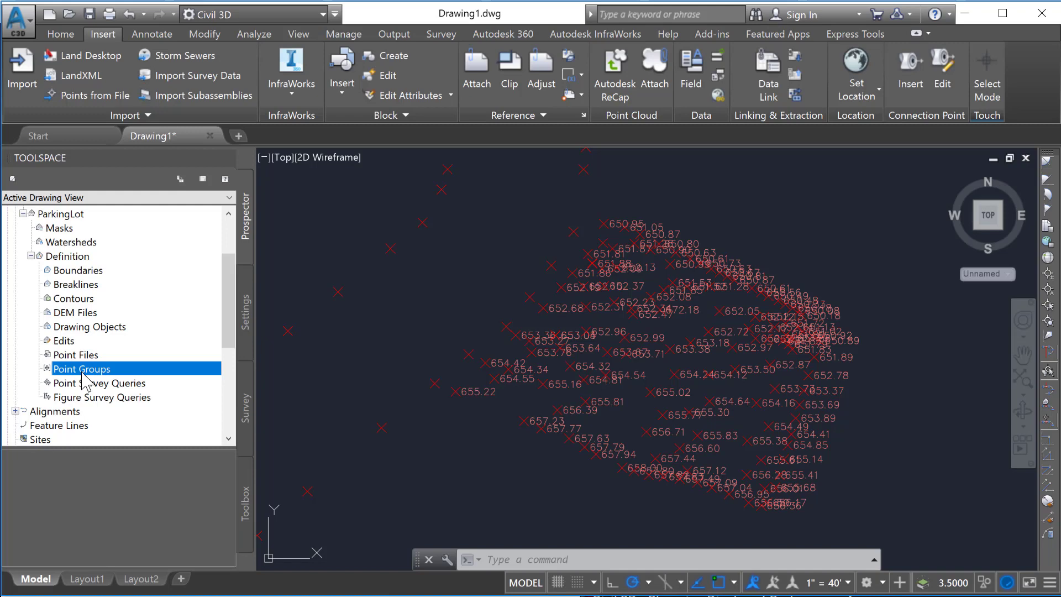
Step: Add the Ground Shots point group to ParkingLot's definition and inspect the resulting contours
right_click(82, 373)
click(107, 375)
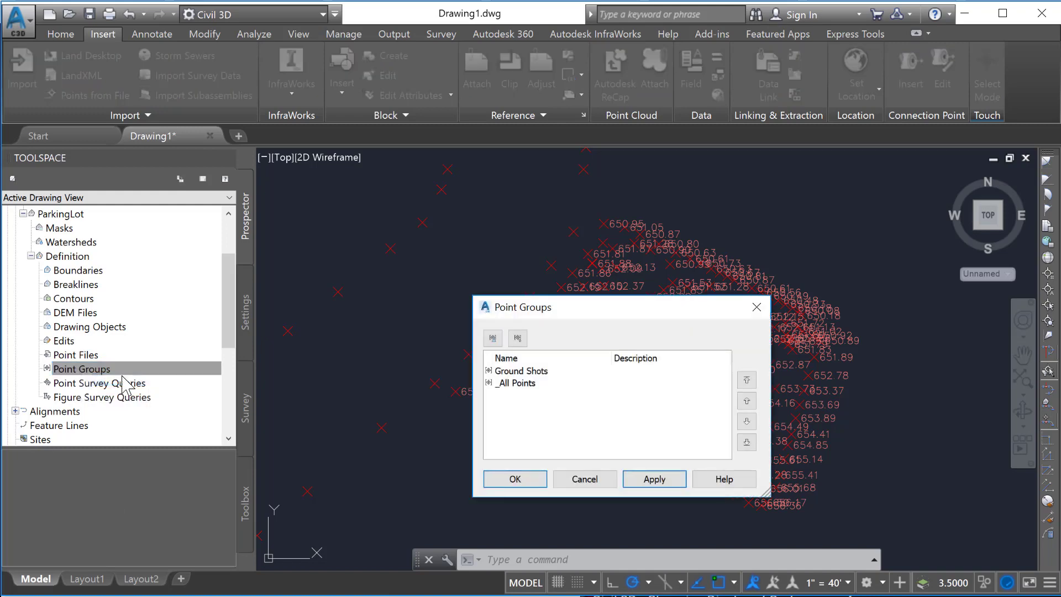
click(520, 372)
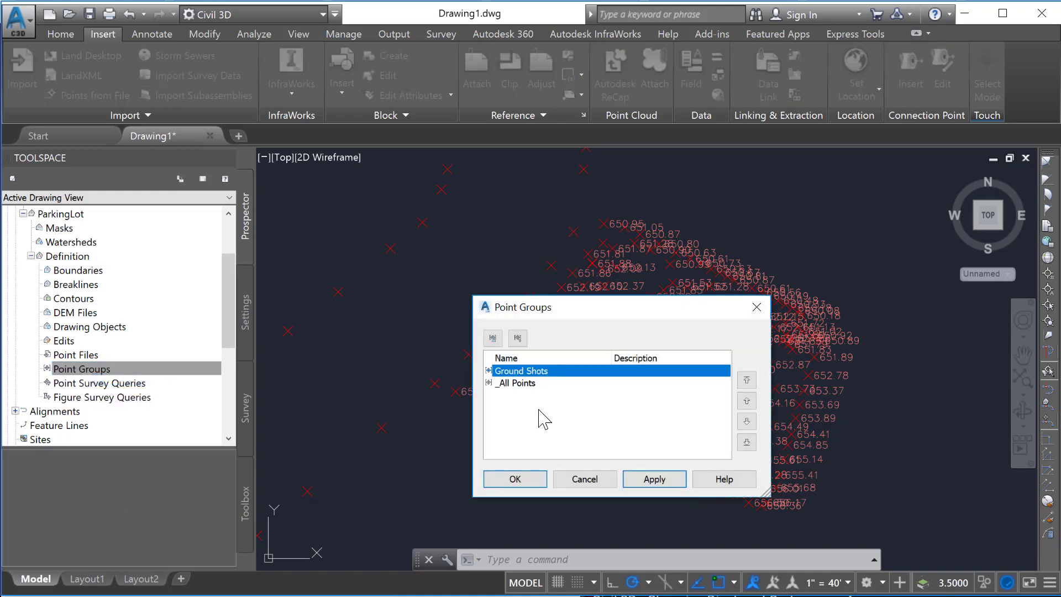
click(508, 479)
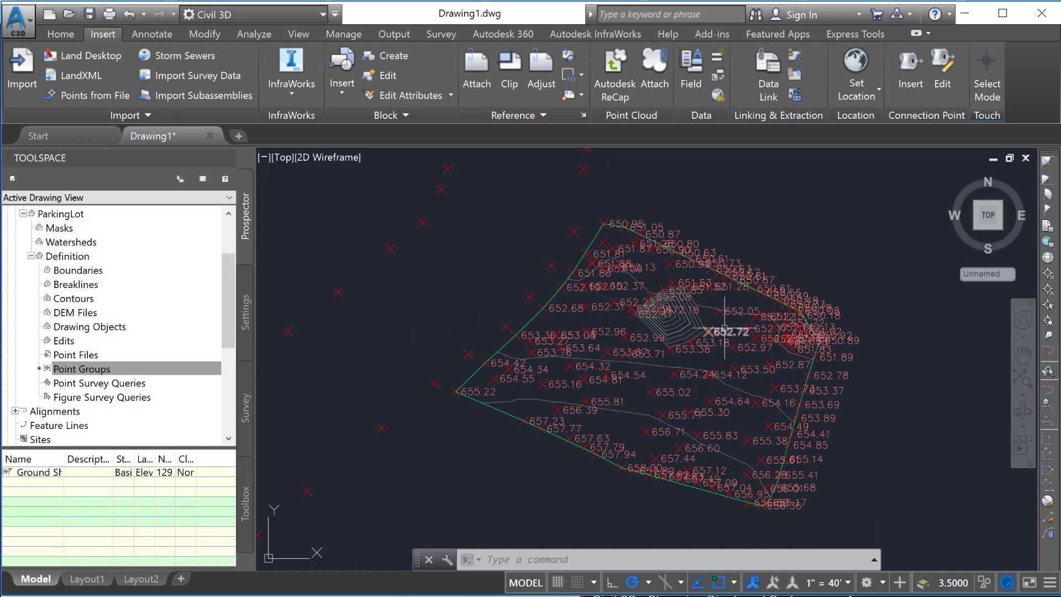
mouse_move(725, 328)
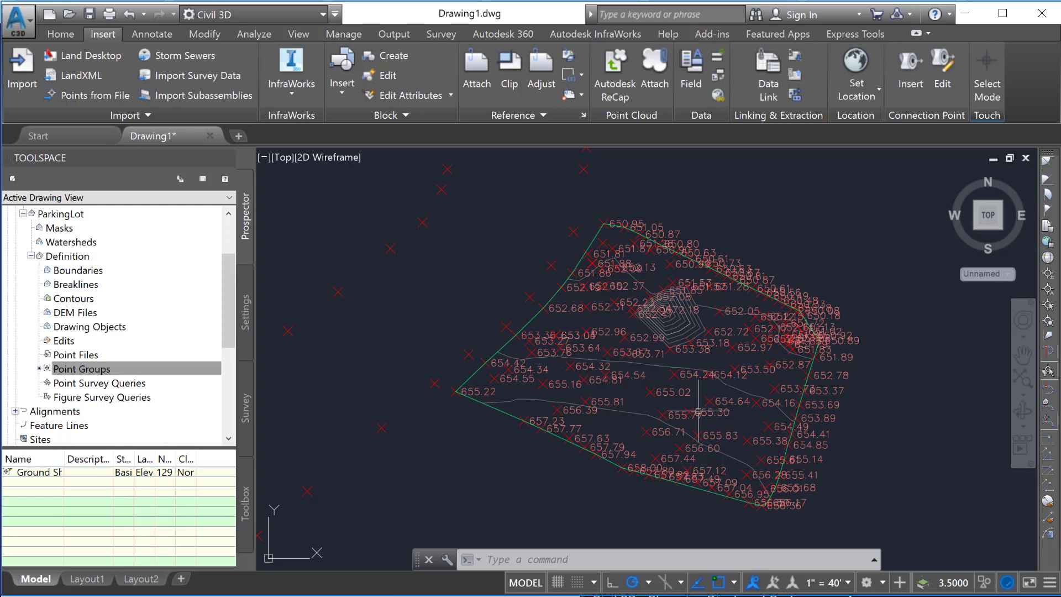
mouse_move(798, 401)
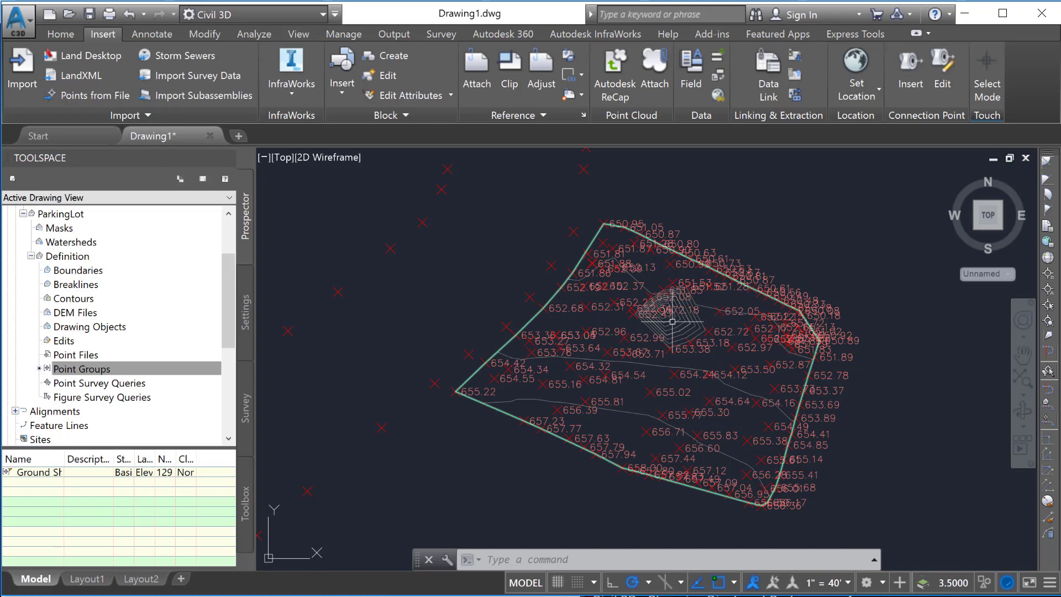
mouse_move(672, 322)
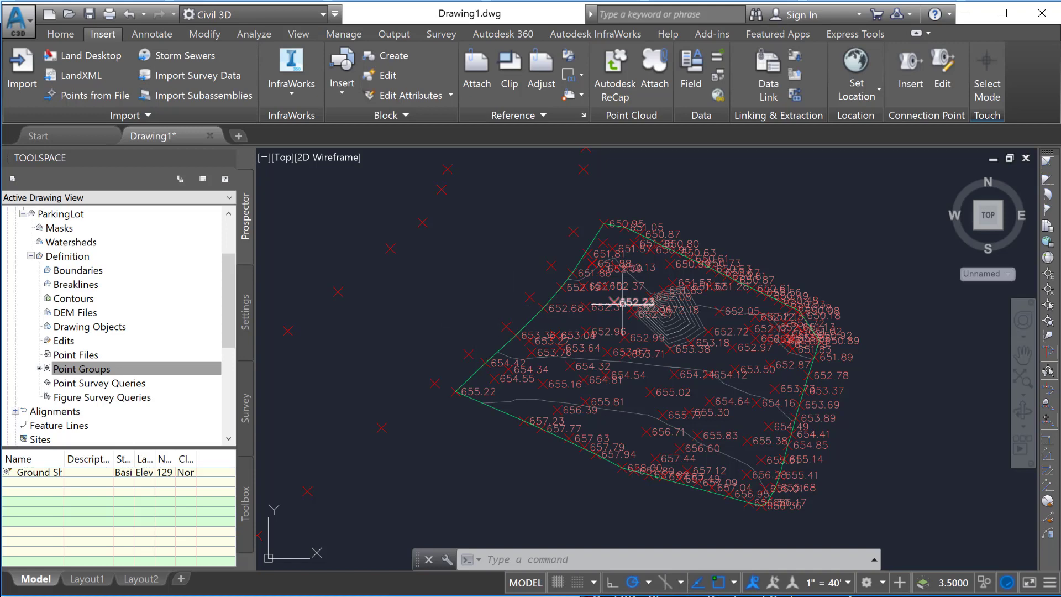
scroll(221, 287, up, 3)
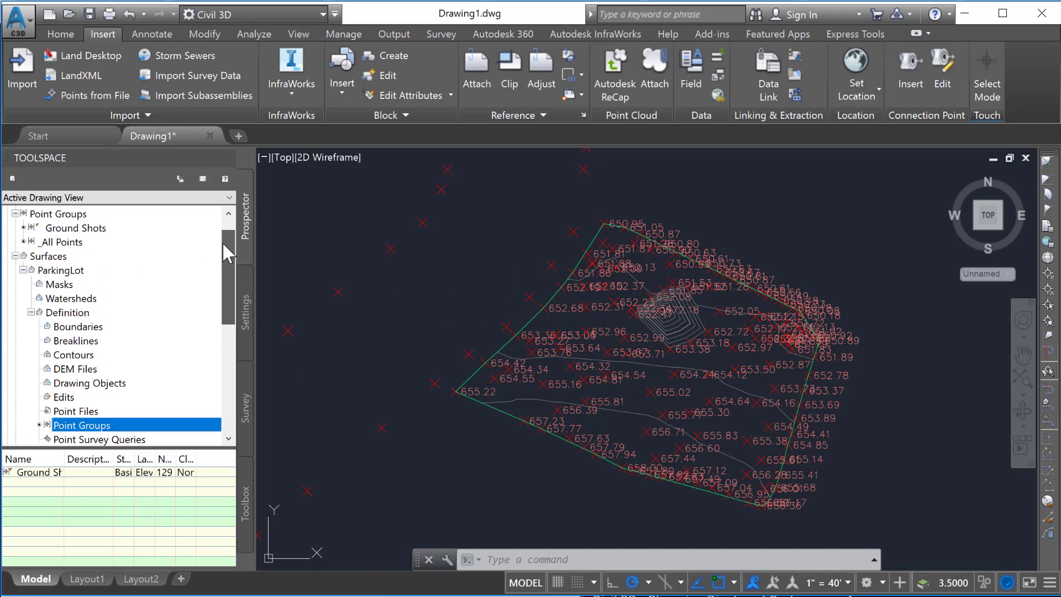
Step: Set the Ground Shots point label style to <none> in its properties
click(71, 258)
right_click(70, 266)
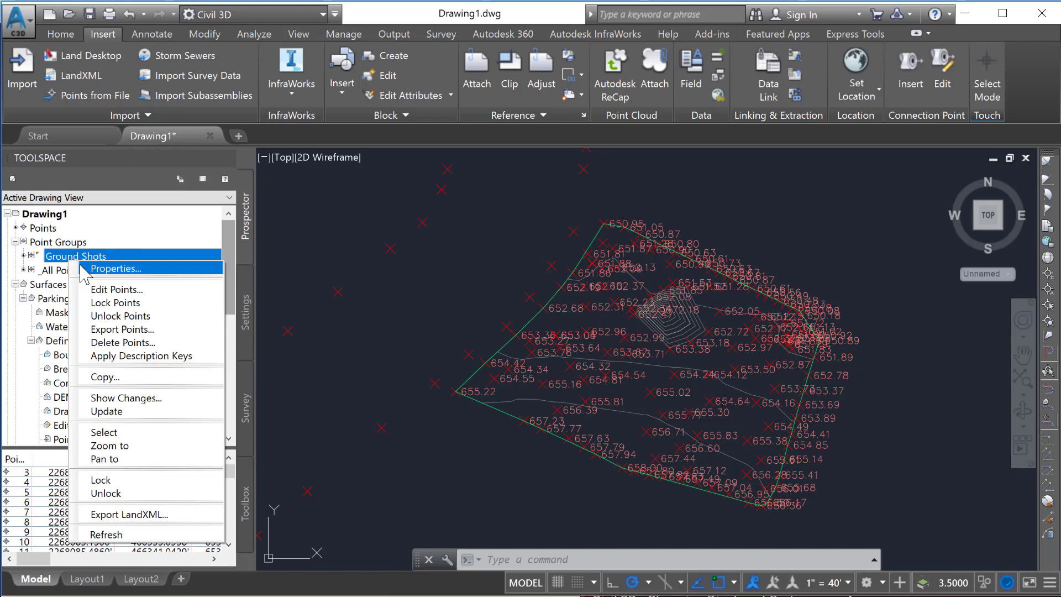
click(221, 267)
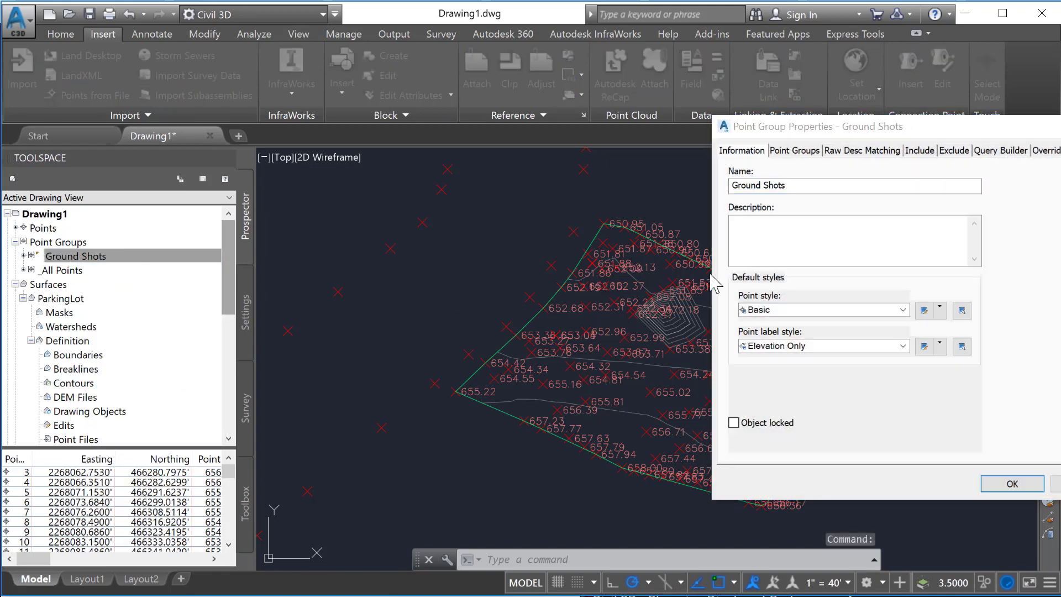
click(817, 347)
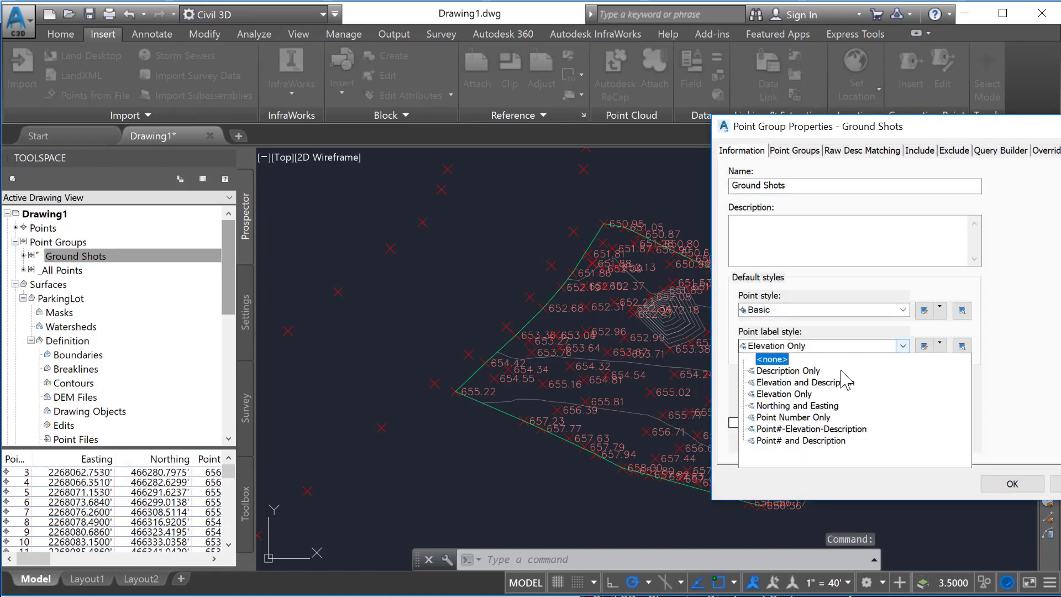
click(788, 360)
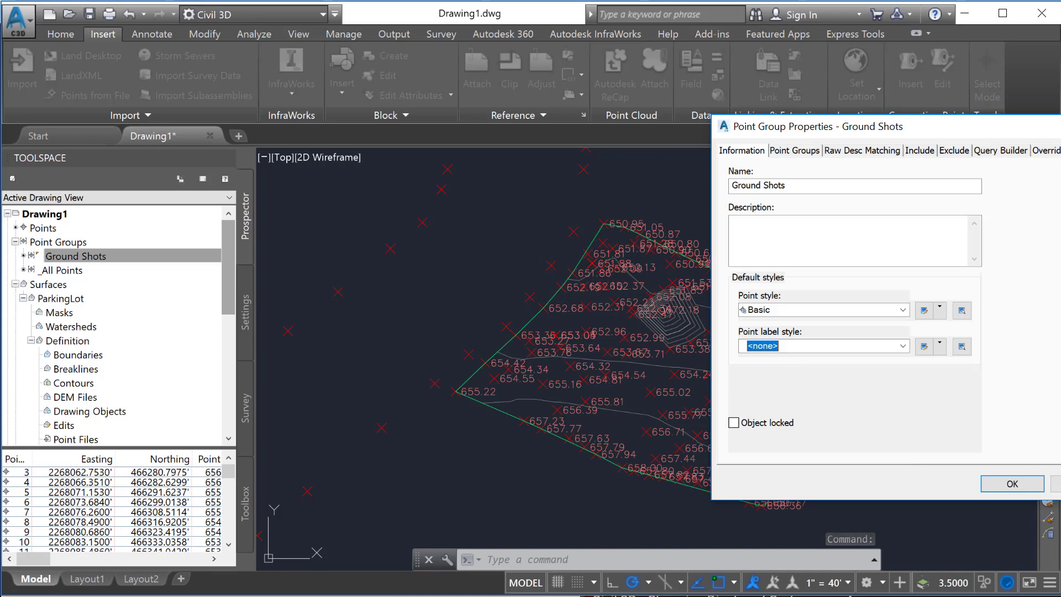
click(1013, 485)
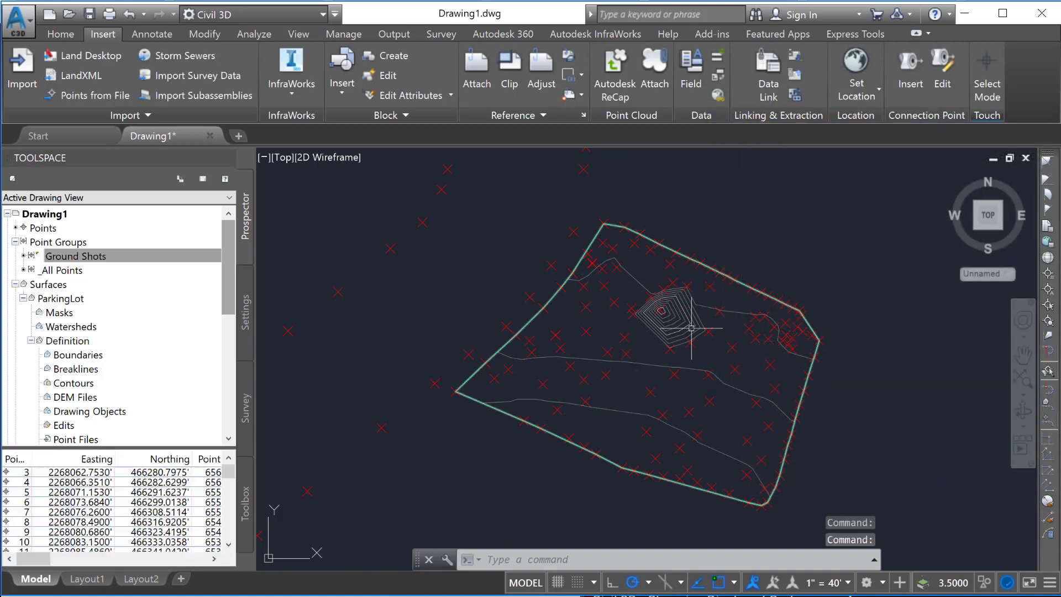
Step: Zoom into the contour peak and locate point 94 (672.18') in the point list
scroll(658, 312, up, 2)
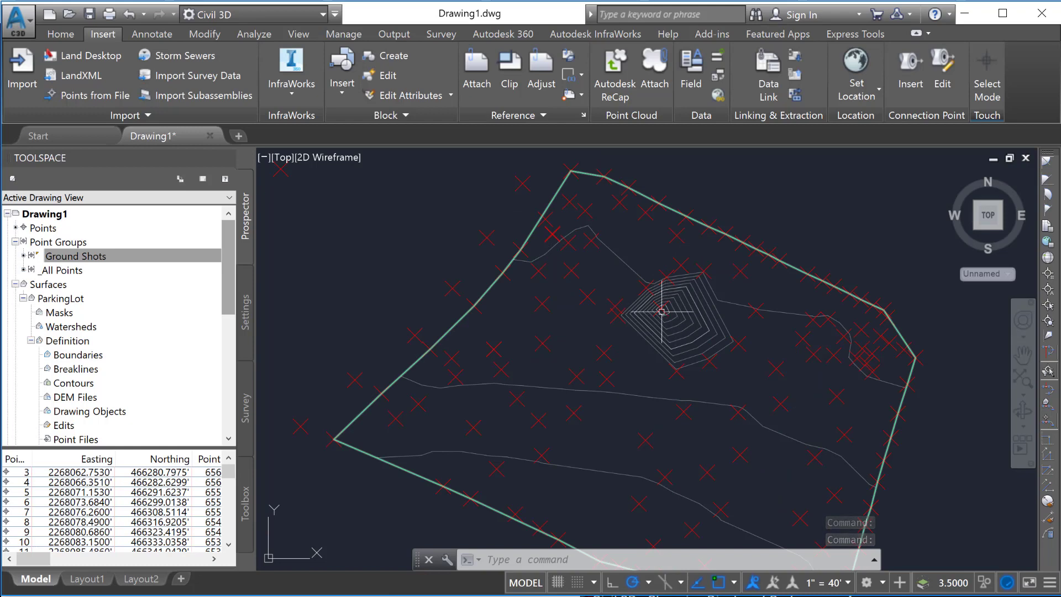
scroll(662, 311, up, 2)
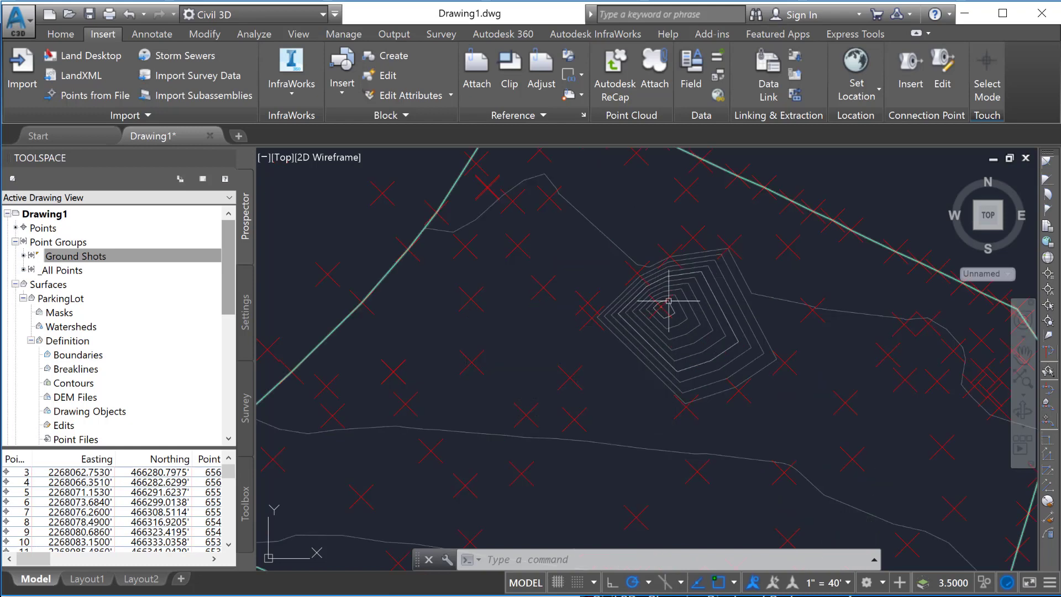
click(668, 300)
click(672, 299)
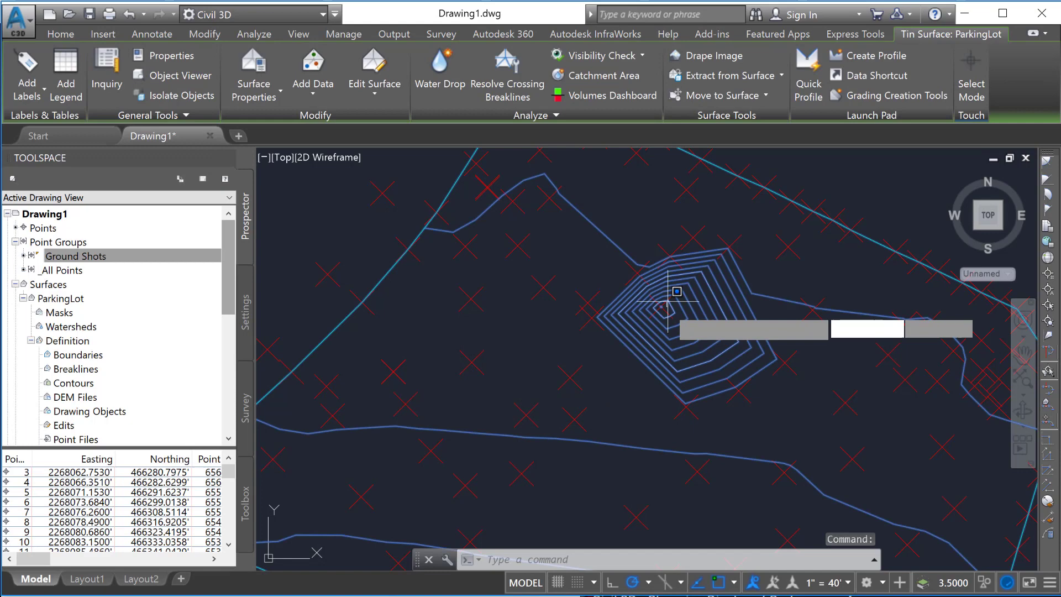
key(Escape)
key(Escape)
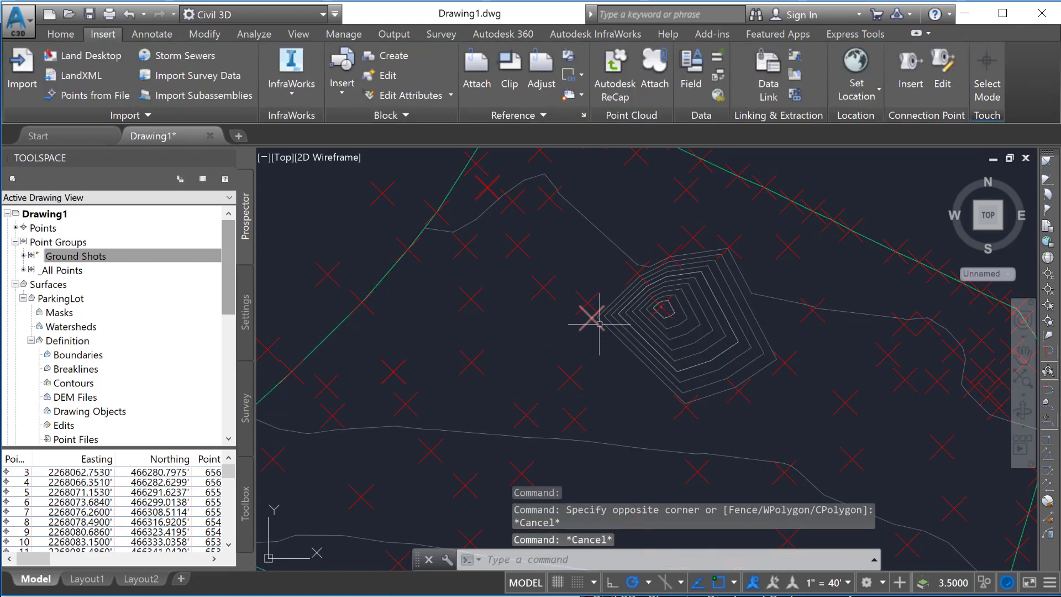
mouse_move(600, 324)
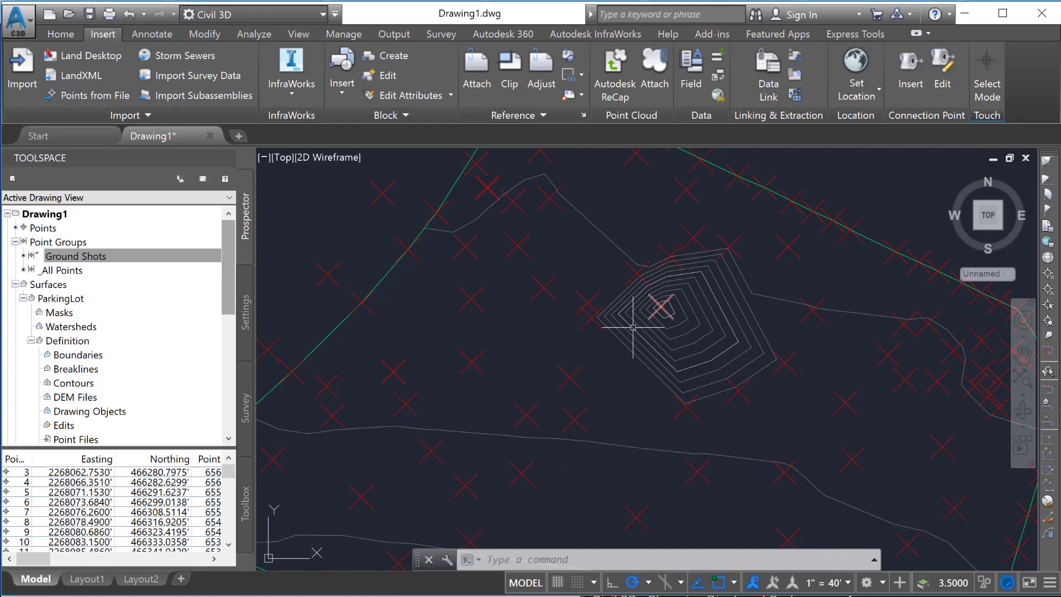
scroll(229, 487, down, 2)
drag(230, 481, 223, 511)
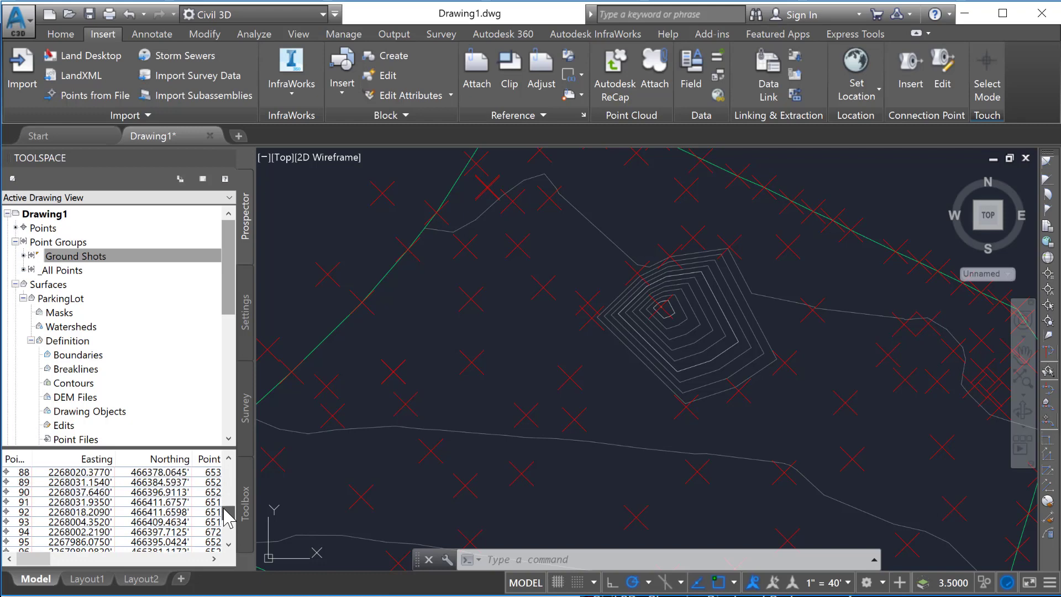
Step: Delete point 94 and confirm, leaving Ground Shots with 129 points
right_click(13, 531)
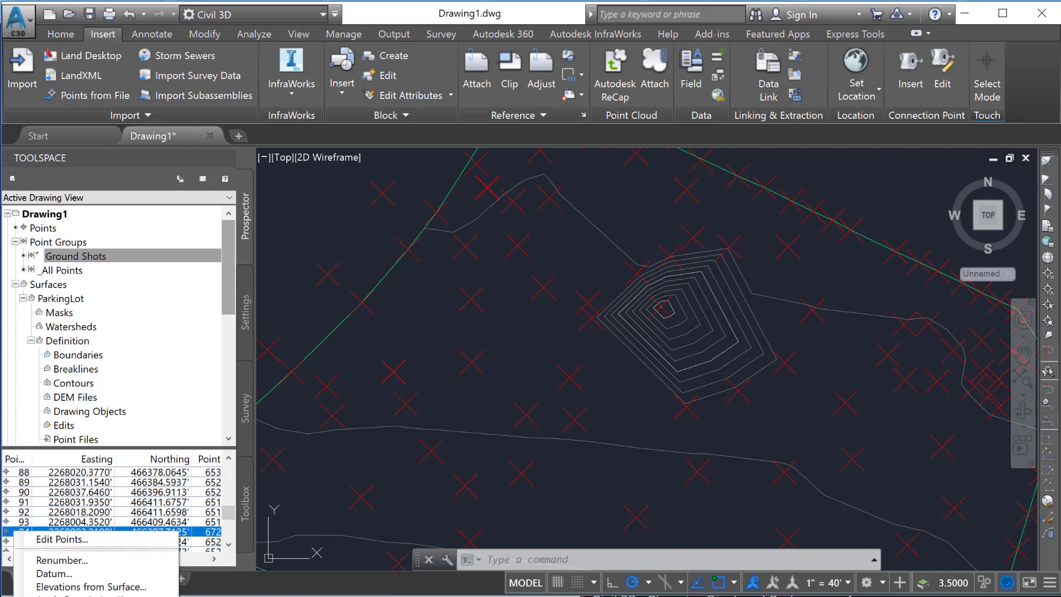
click(55, 594)
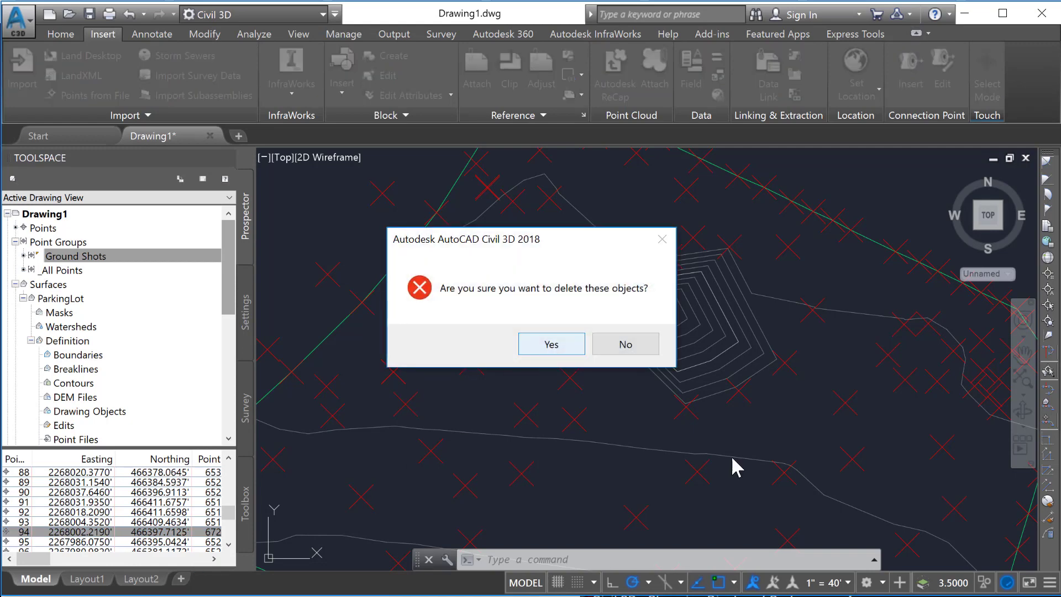
key(Return)
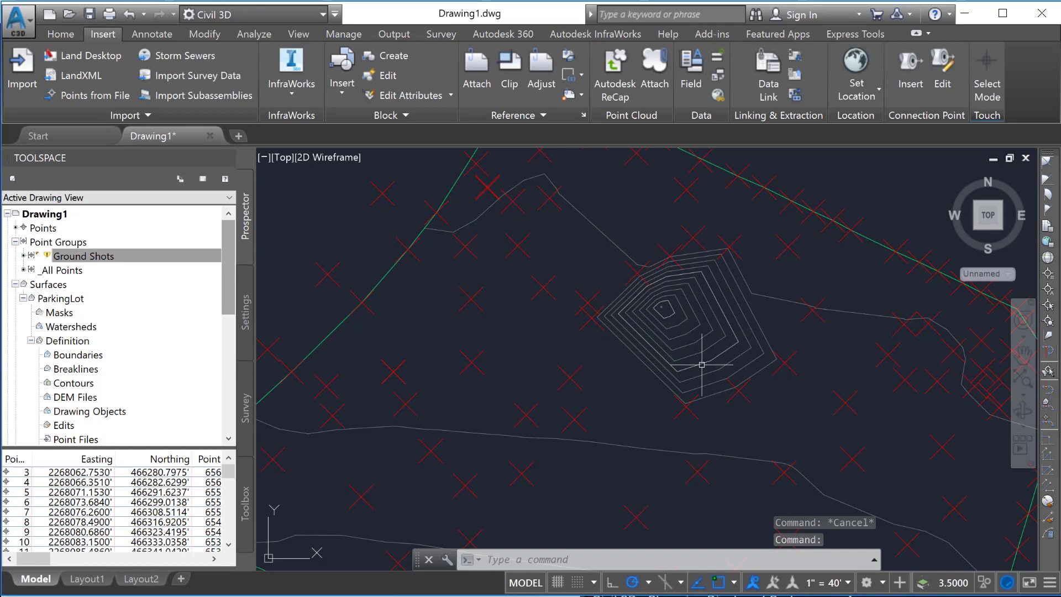
click(82, 256)
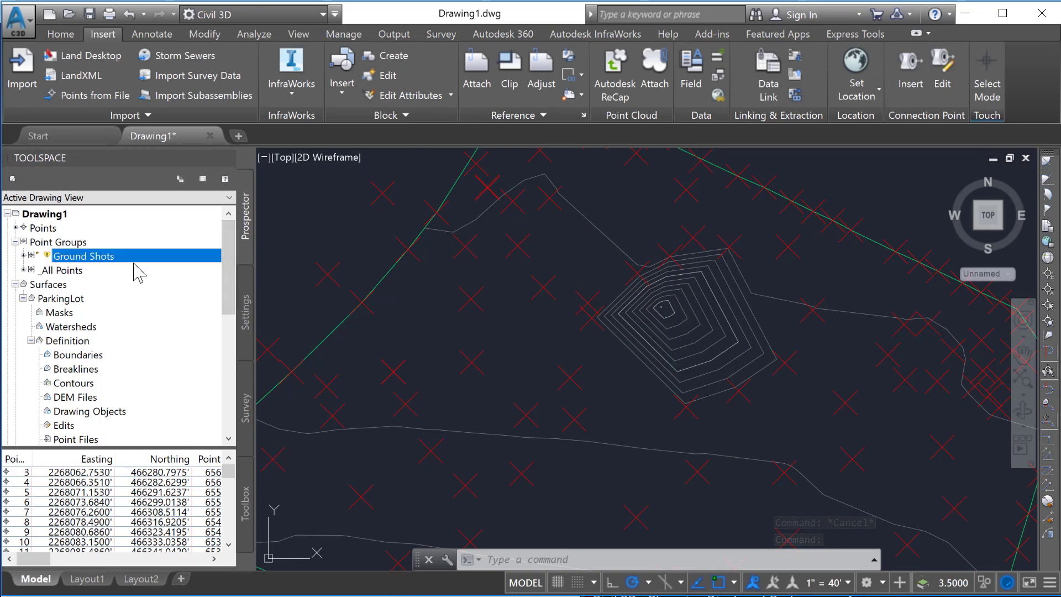
mouse_move(46, 258)
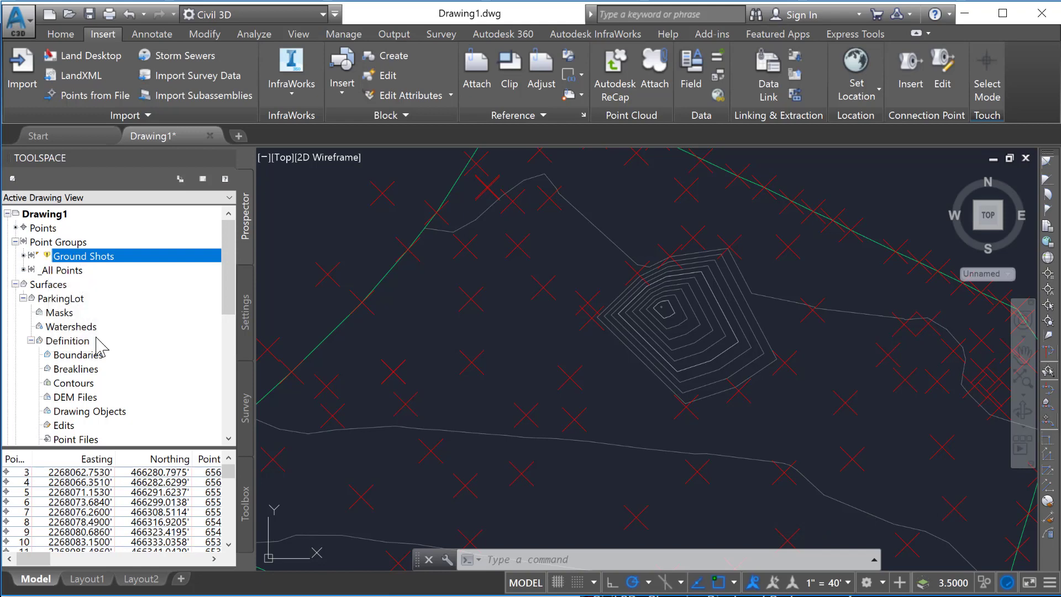
Step: Run Update on Ground Shots so it is no longer flagged out of date
right_click(71, 256)
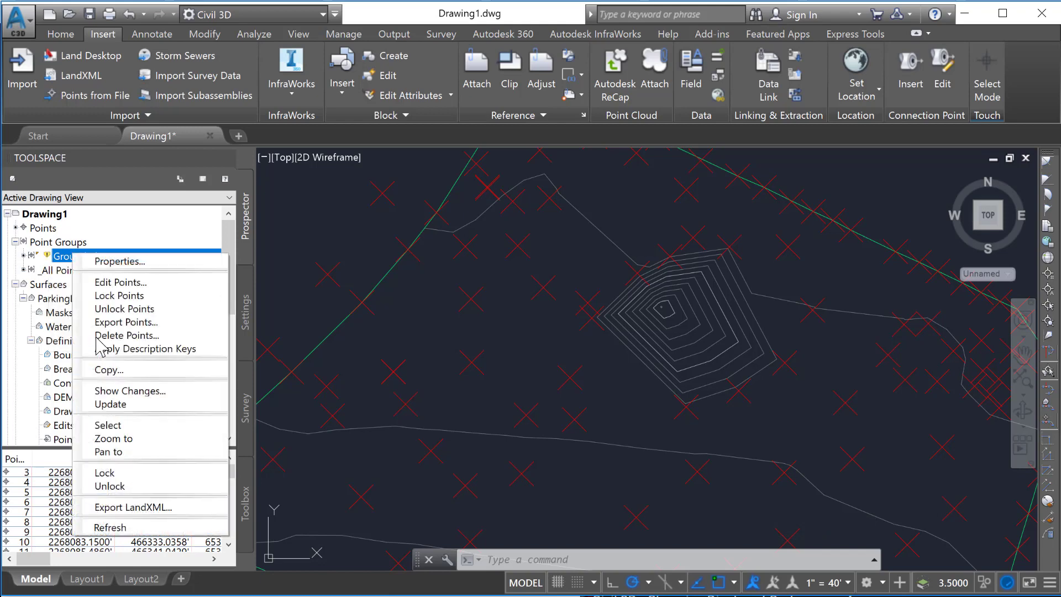
click(121, 404)
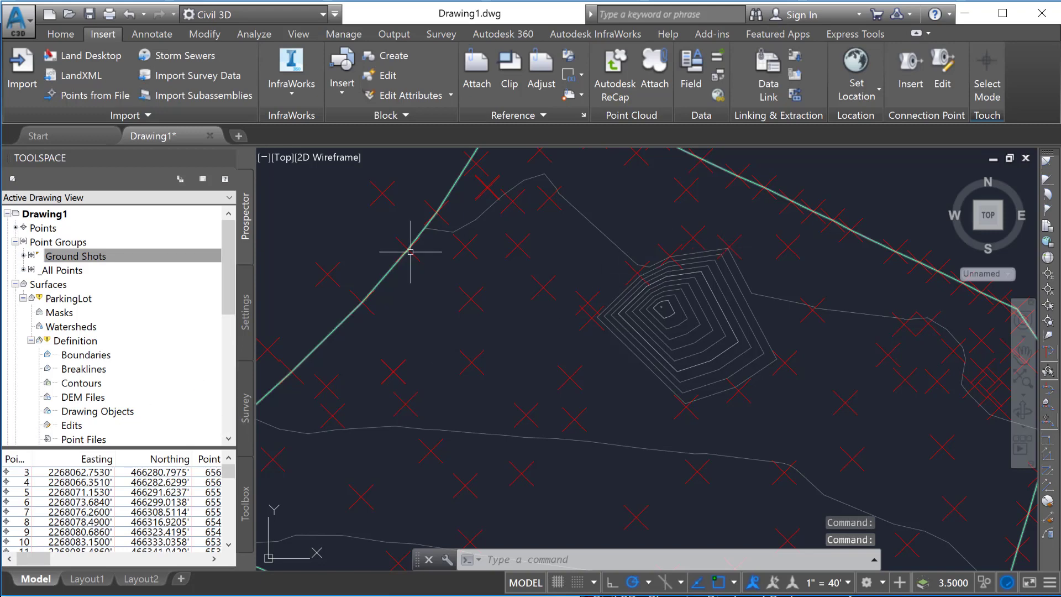
click(70, 257)
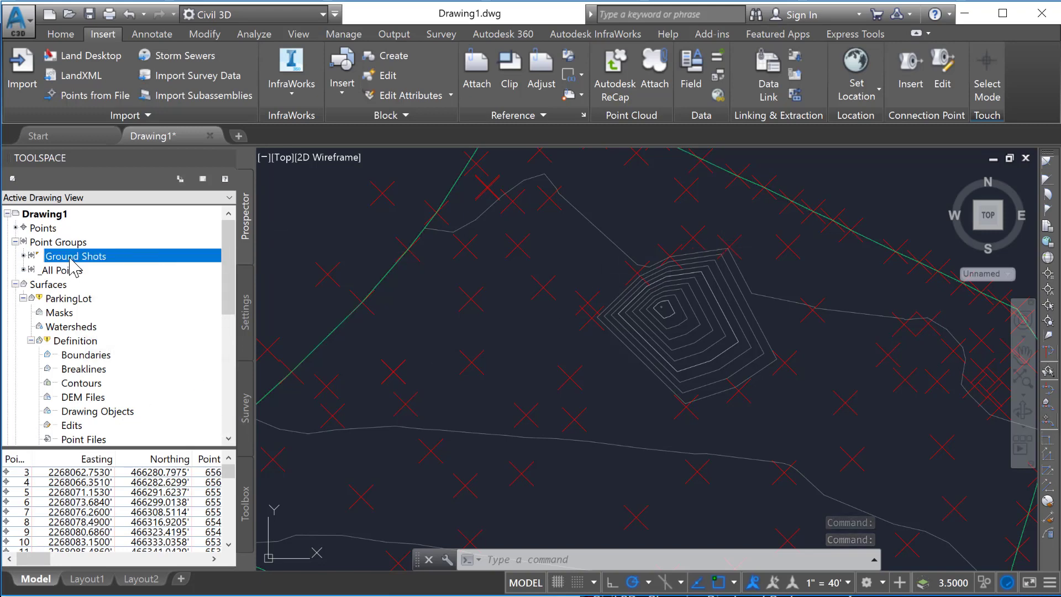
Step: Rebuild ParkingLot to remove the false peak, then zoom out and pan to the full lot
click(65, 299)
right_click(62, 298)
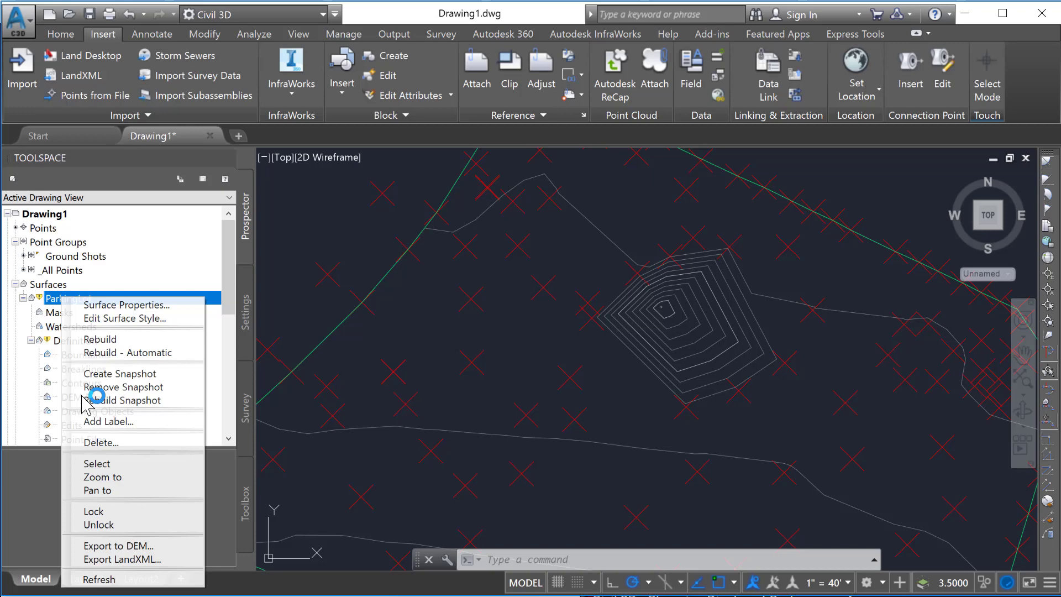
click(105, 339)
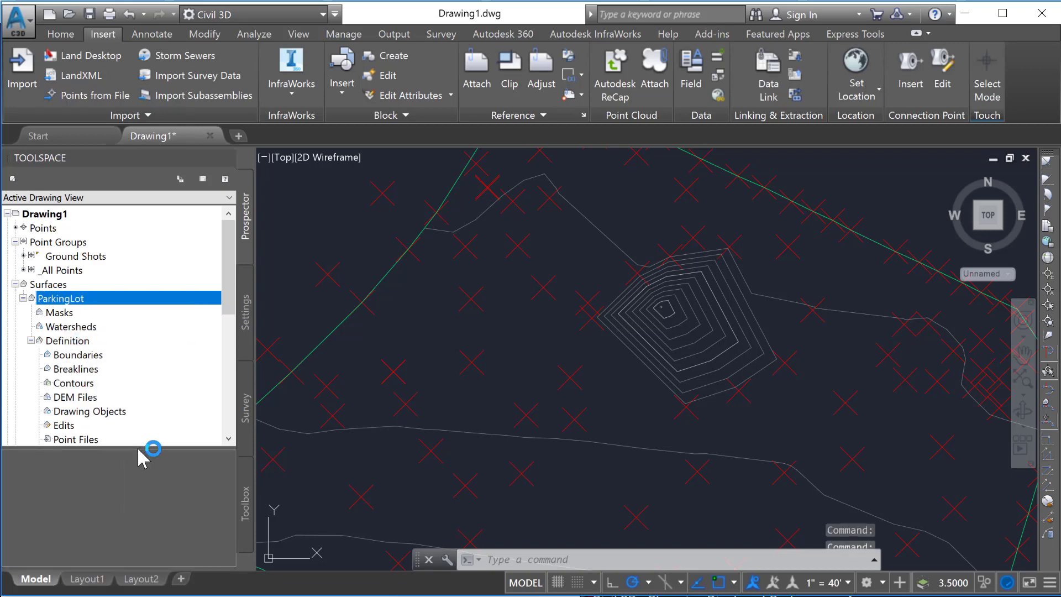
scroll(740, 361, down, 5)
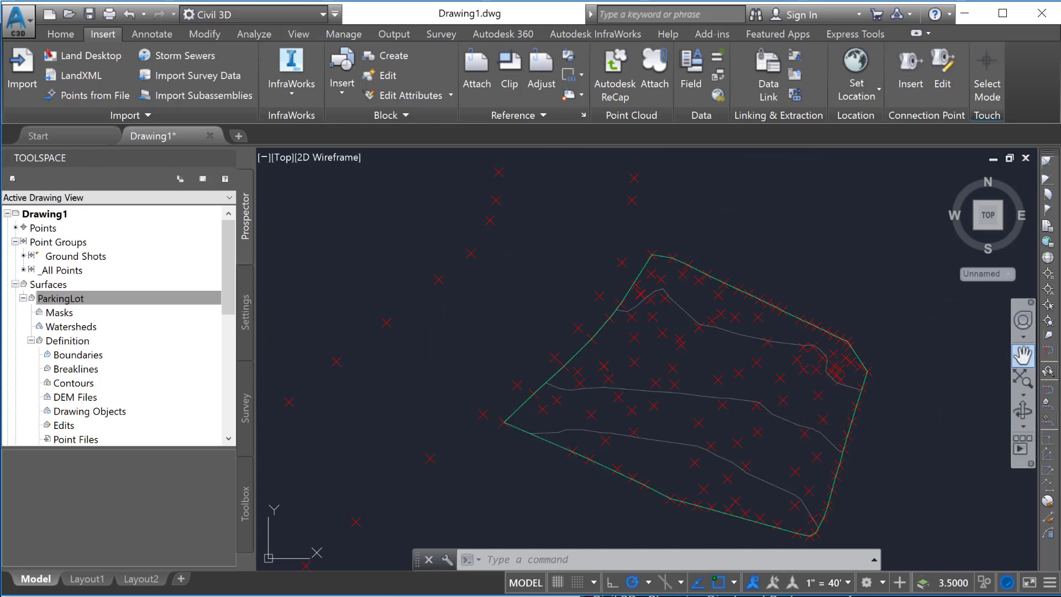
click(1023, 354)
drag(770, 412, 724, 371)
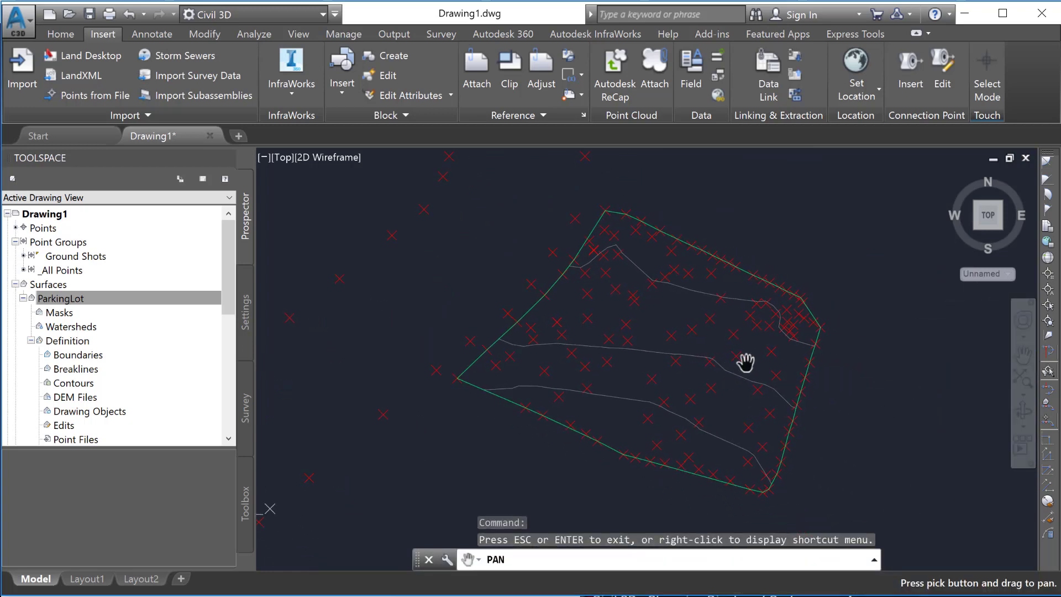